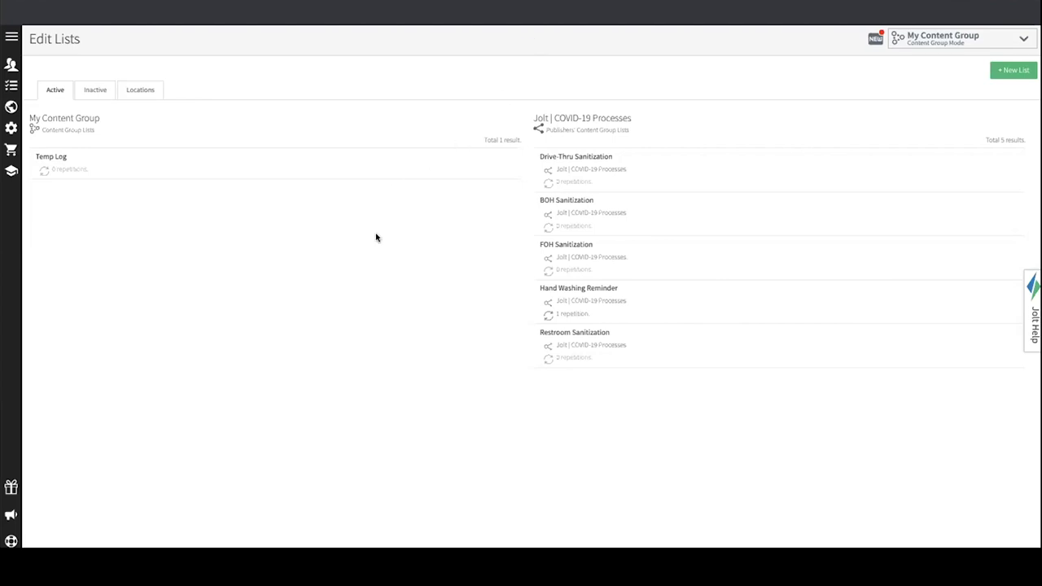
Open the Hand Washing Reminder list from the active lists and review the first item's options, attached library file and sharing settings
left_click(148, 91)
left_click(42, 96)
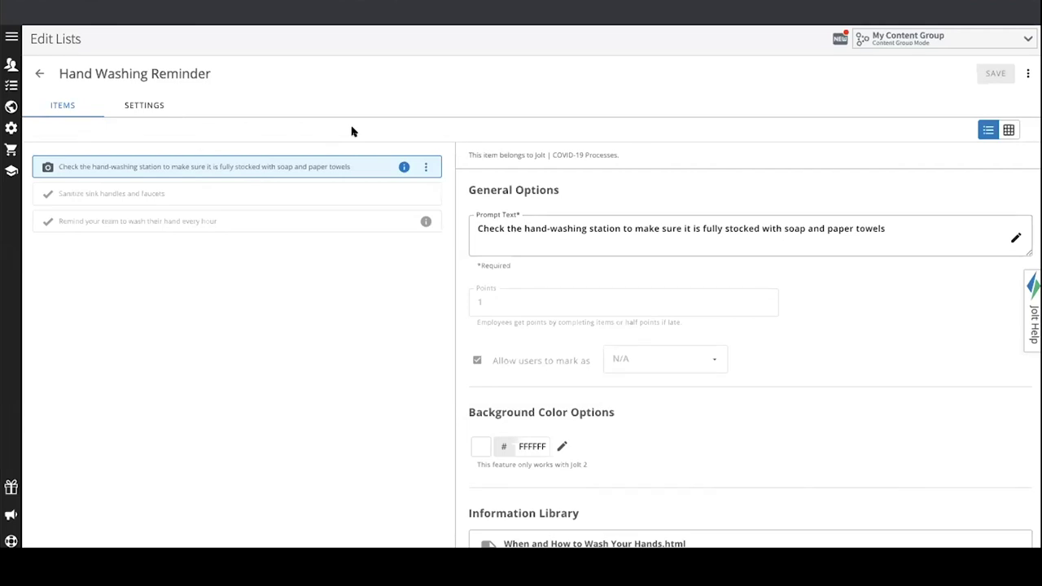
right_click(620, 430)
left_click(577, 381)
scroll(576, 381, "down", 2)
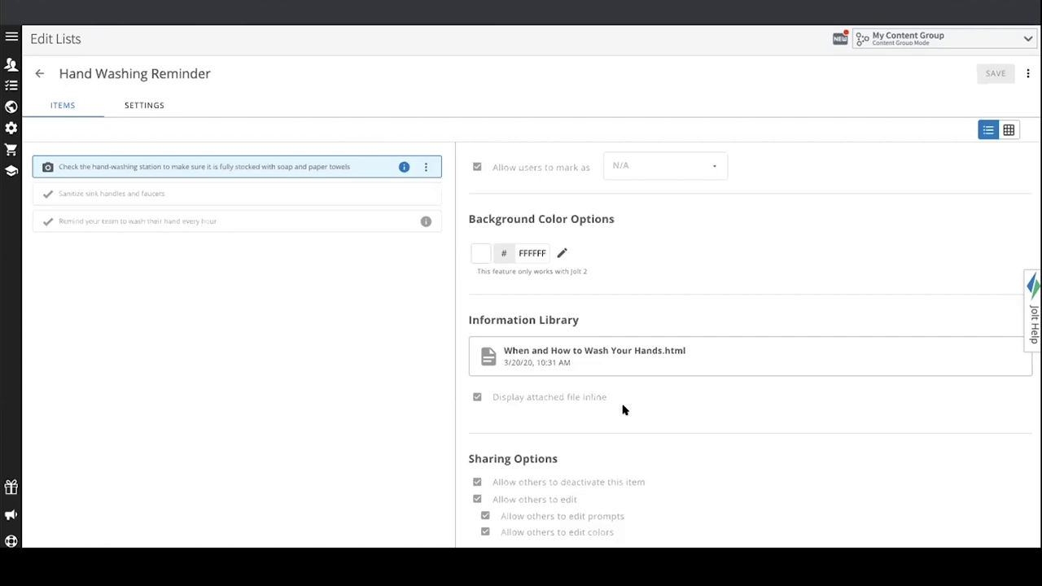
left_click_drag(296, 170, 292, 175)
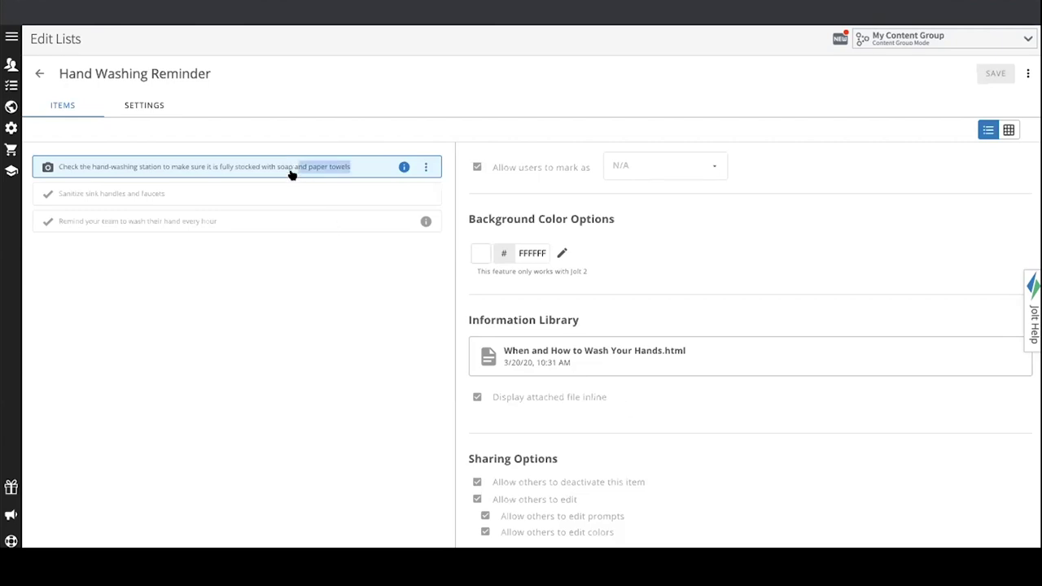
scroll(653, 241, "up", 3)
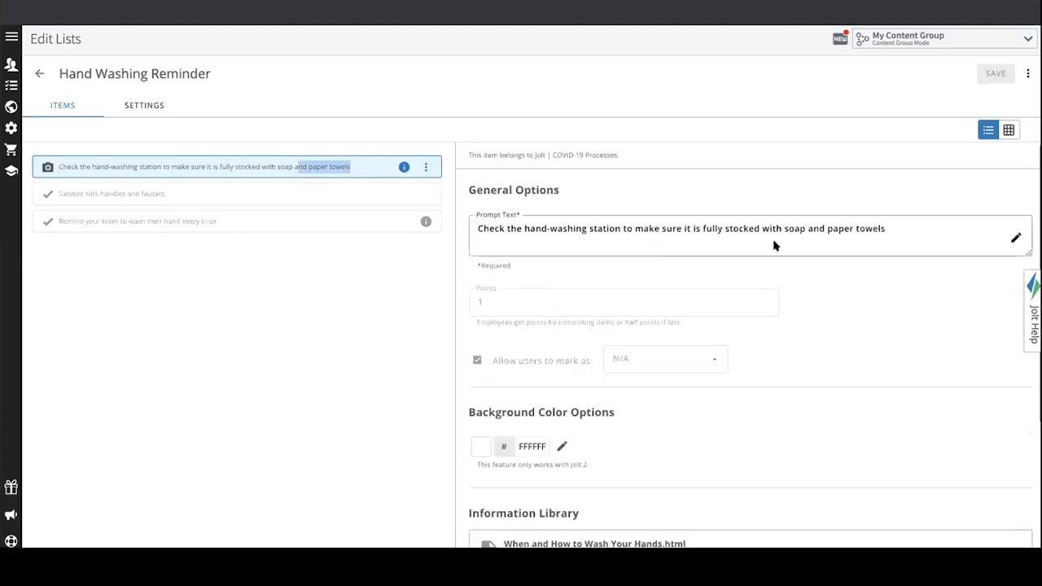
Overwrite the first item's prompt text with "Check the hand-washing stations to make sure it is fully stocked with soap and paper towels"
left_click(844, 236)
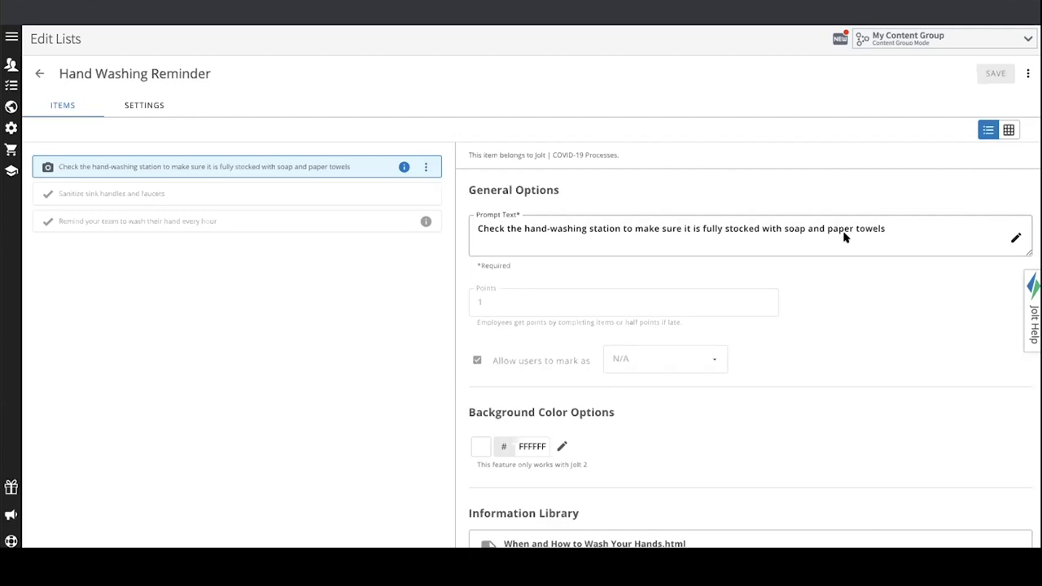
left_click(1018, 240)
left_click(531, 291)
type("s")
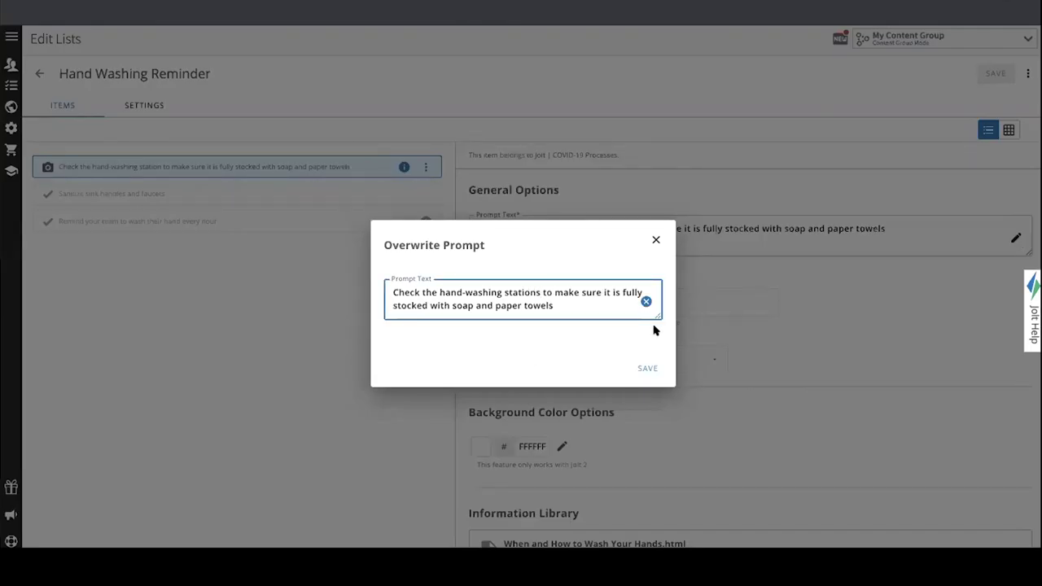
left_click(648, 367)
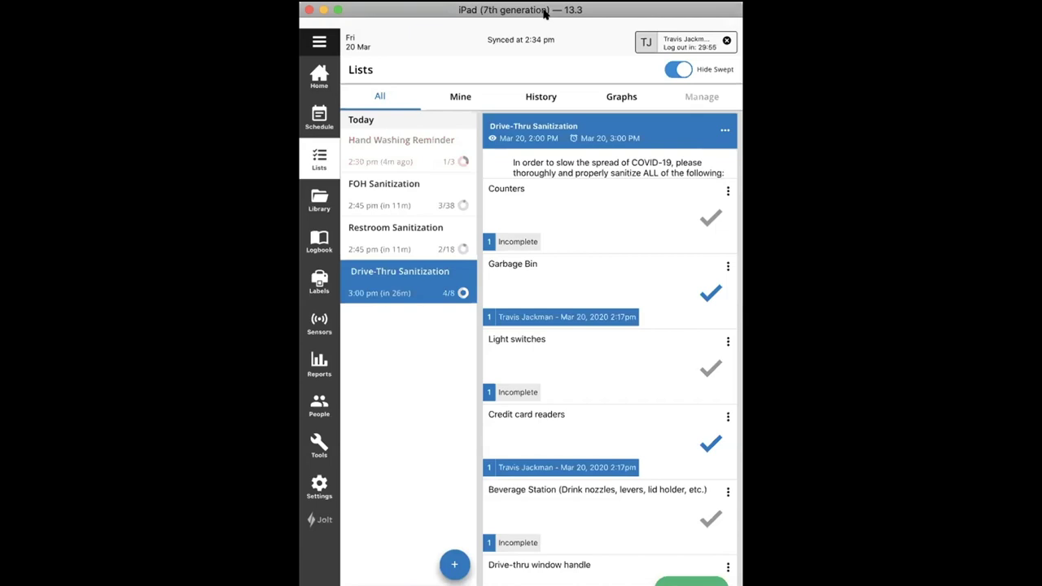
In the Jolt iPad app, open the Hand Washing Reminder list, review its items and submit the completed one
left_click(421, 142)
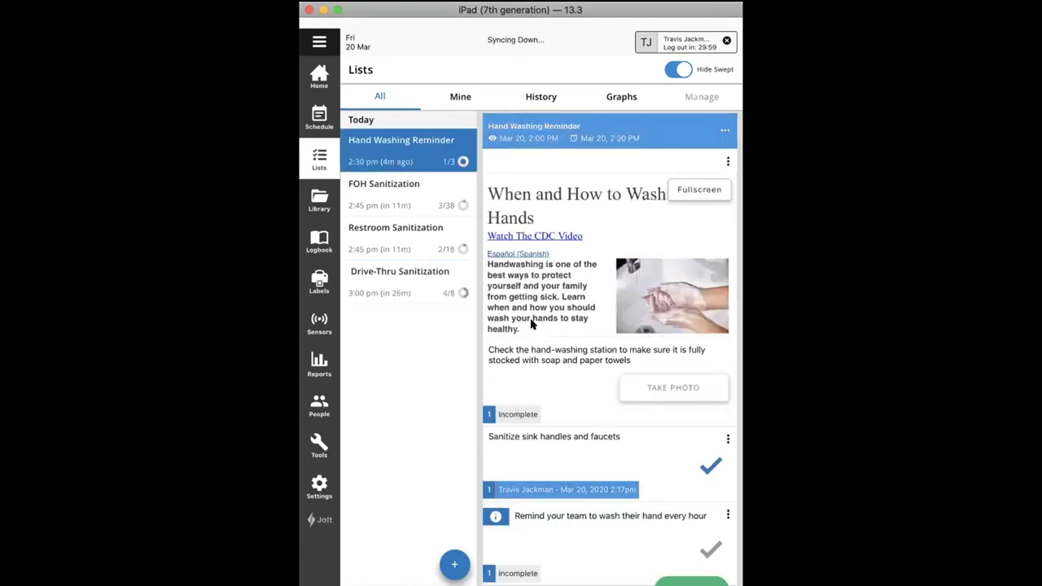
scroll(546, 276, "down", 3)
scroll(549, 274, "up", 3)
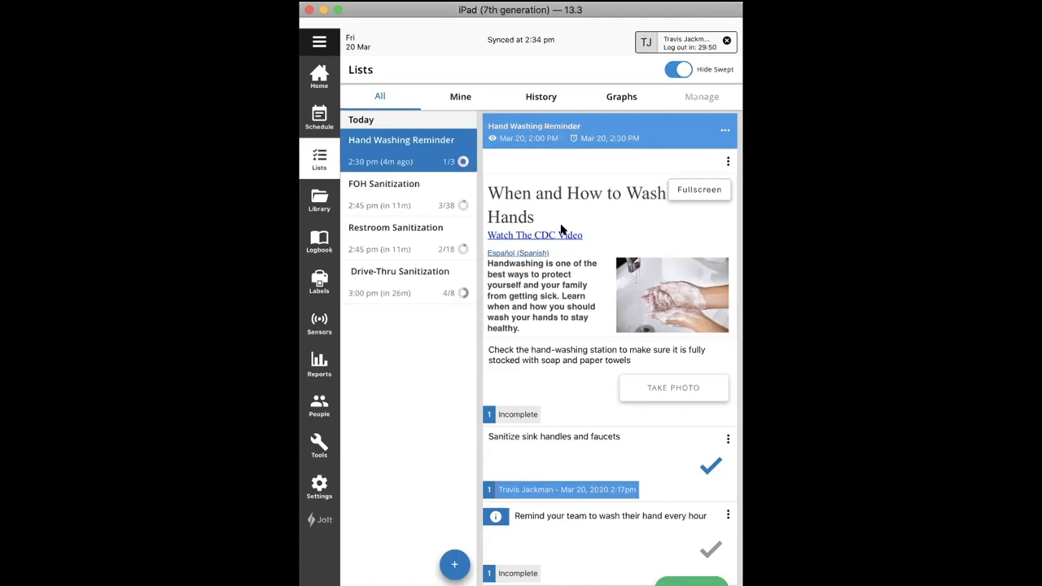
left_click_drag(559, 433, 559, 376)
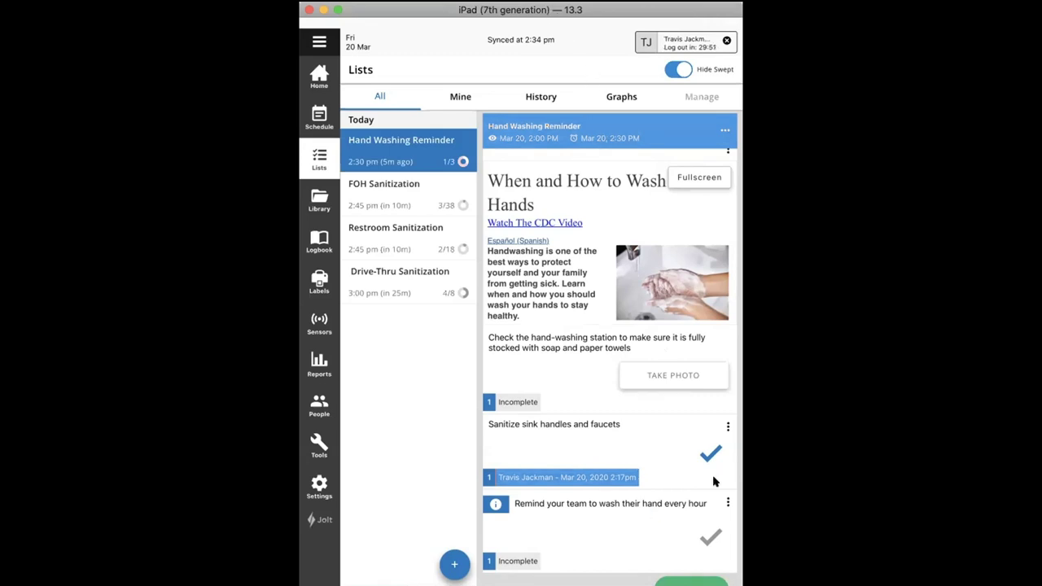
left_click(692, 581)
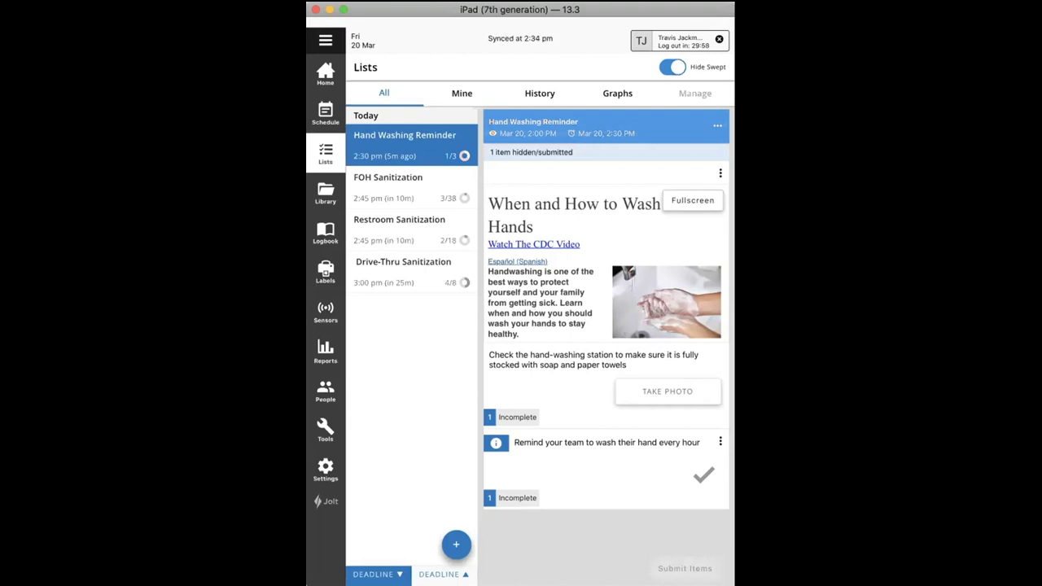
Browse the information library to the Jolt | Training & Support Articles folder inside Health Best Practices
left_click(325, 193)
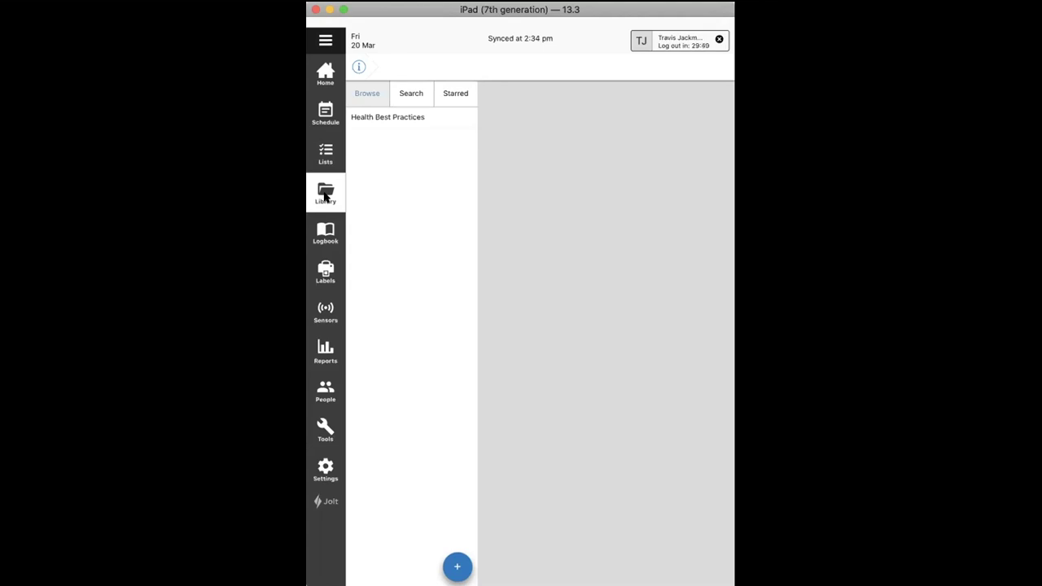
left_click(380, 118)
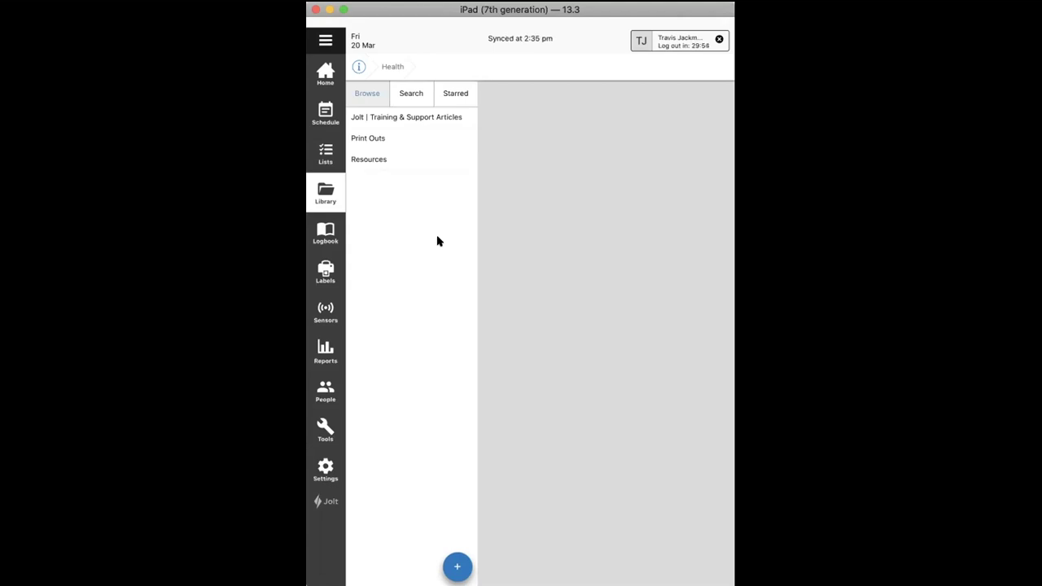
left_click(371, 117)
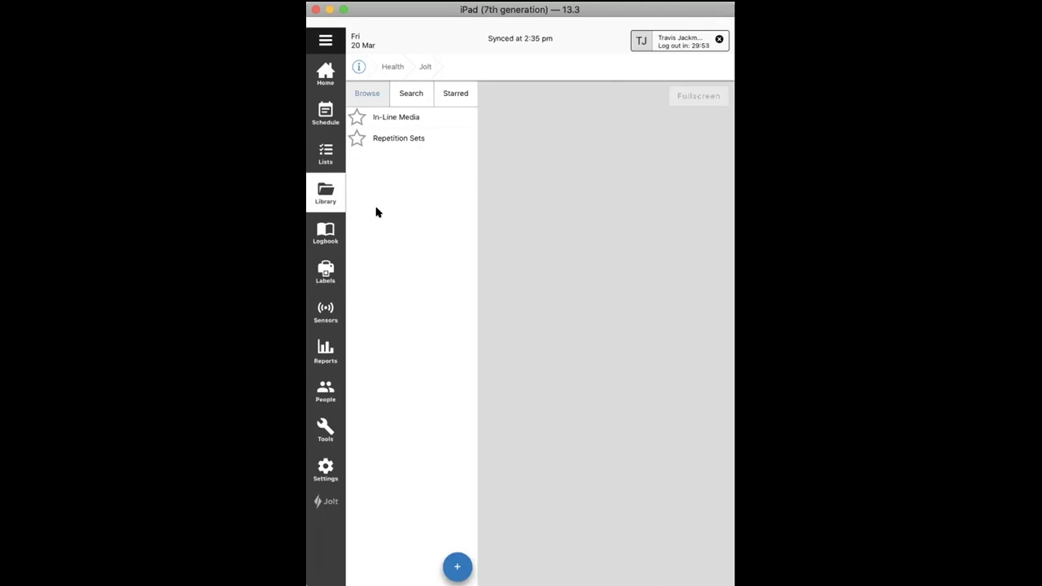
View the All Sanitization Lists report and return to the reports overview
left_click(326, 346)
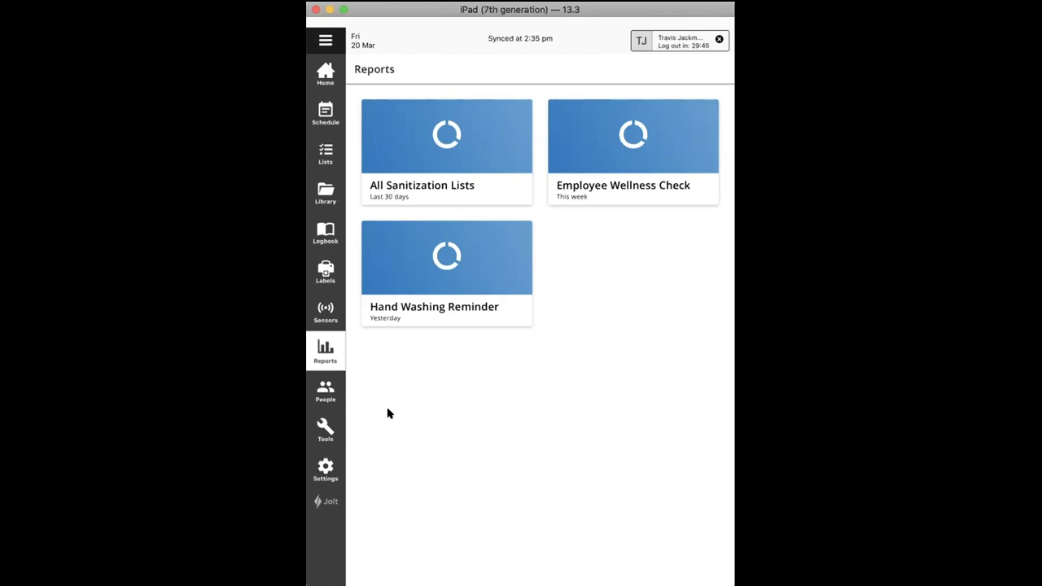
left_click(429, 170)
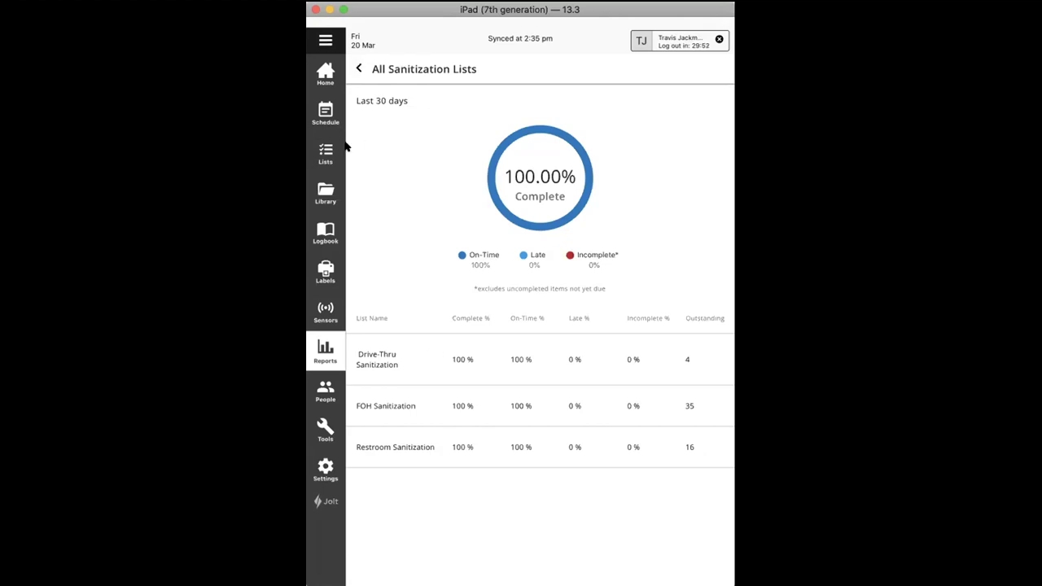
left_click(352, 70)
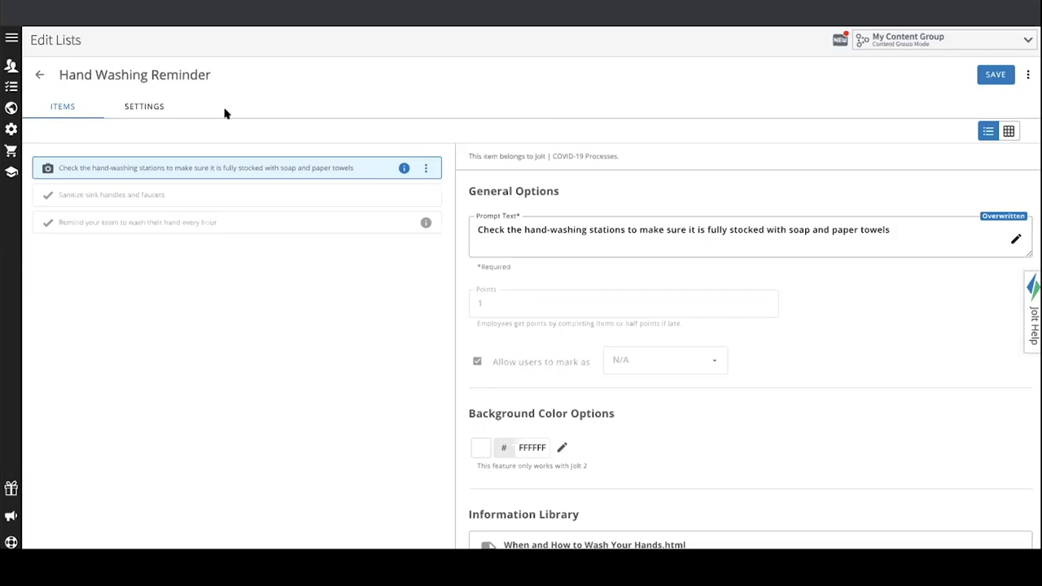
Back in the web portal, open the Hand Washing Reminder list's settings, discarding the unsaved changes
left_click(151, 109)
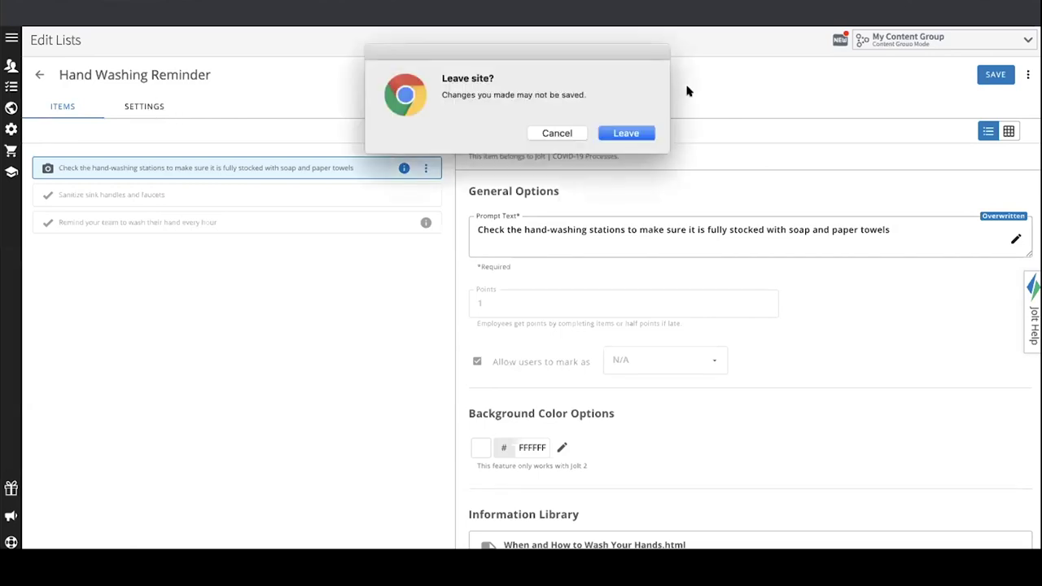
left_click(623, 131)
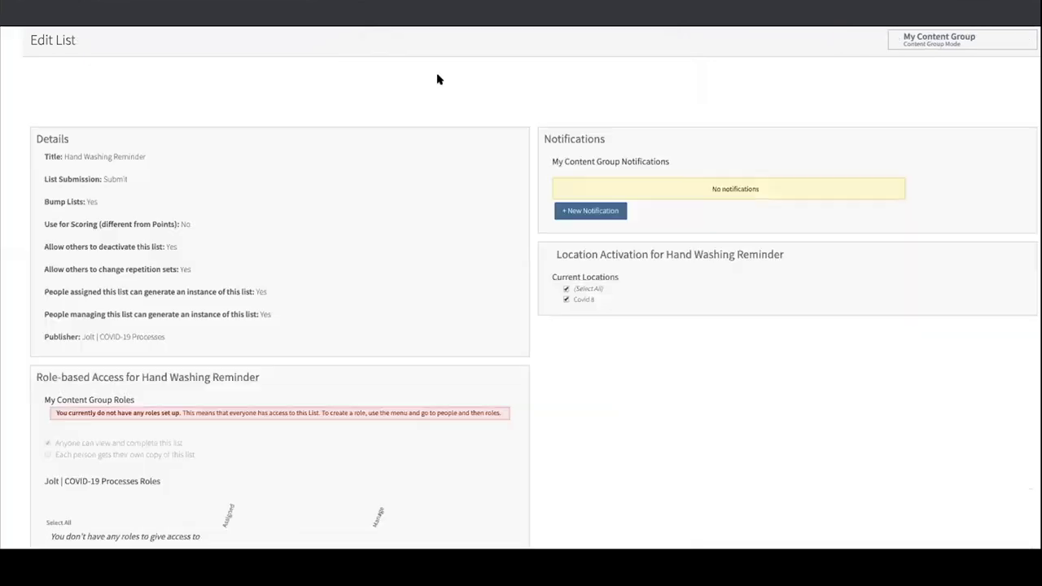
Examine the role, delivery method and trigger options for a new list notification, and close them without creating one
left_click(574, 212)
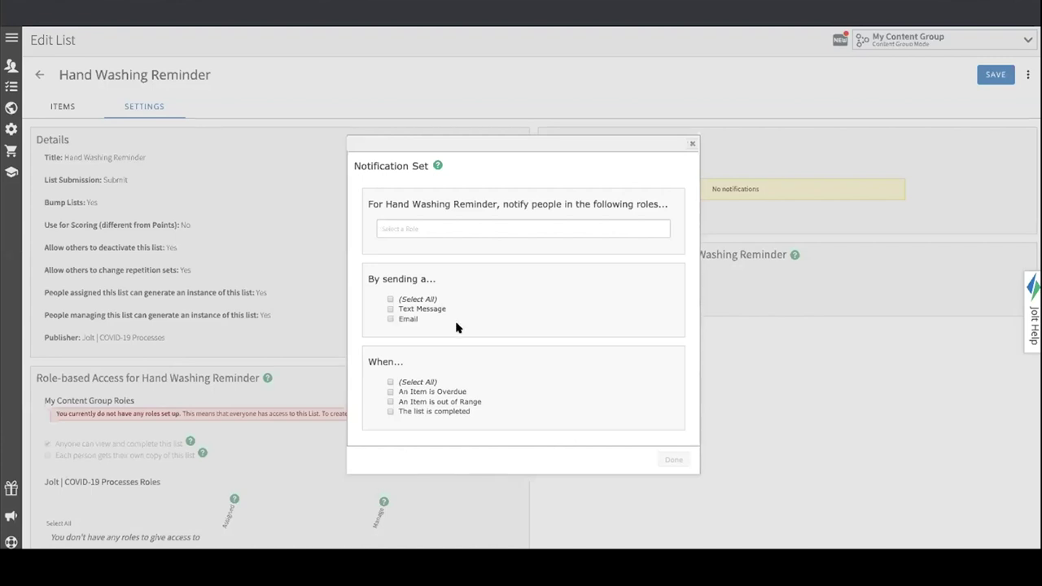
left_click_drag(365, 361, 427, 363)
left_click(427, 363)
left_click(410, 411)
left_click(692, 144)
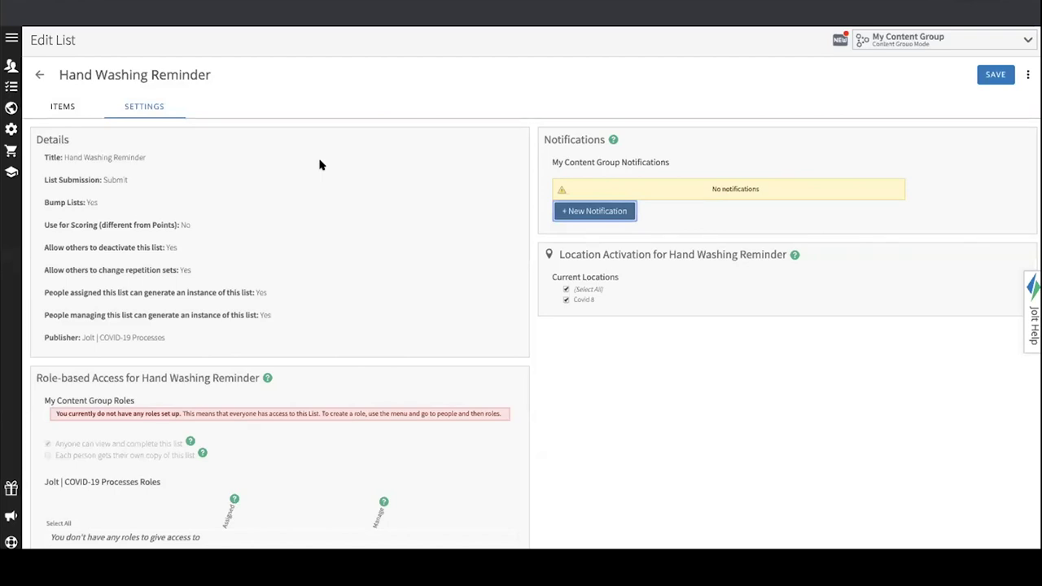
Make the list's repetition sets editable, open the daily repetition set and open the due time of its 8:00 am display time
scroll(320, 165, "down", 3)
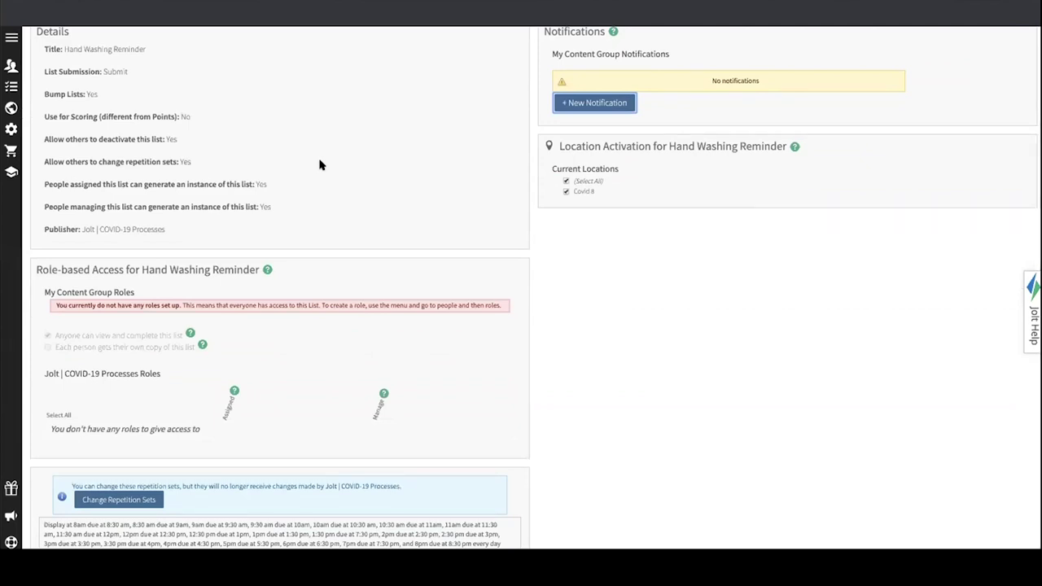
left_click(139, 498)
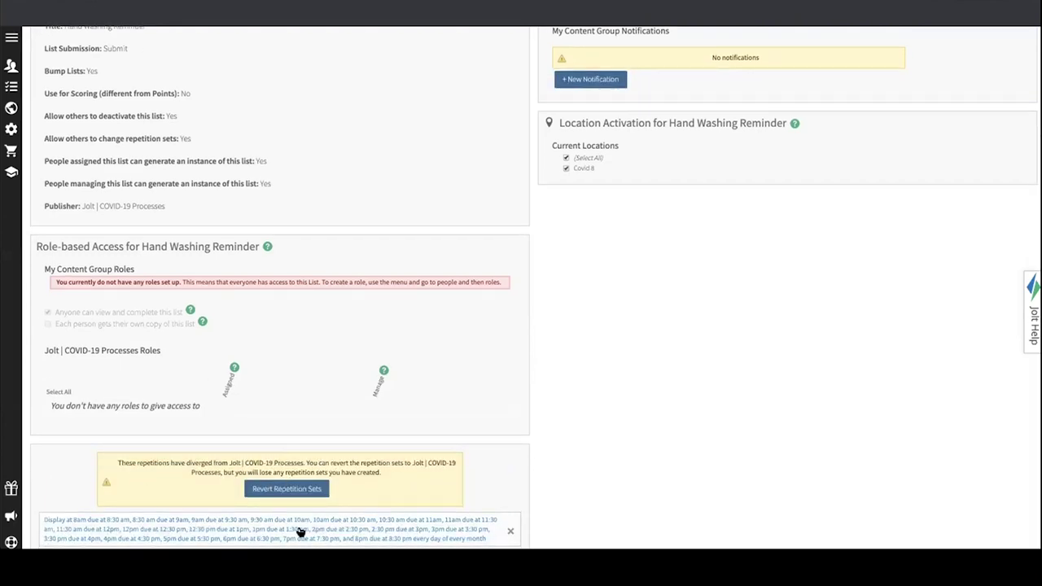
left_click(299, 531)
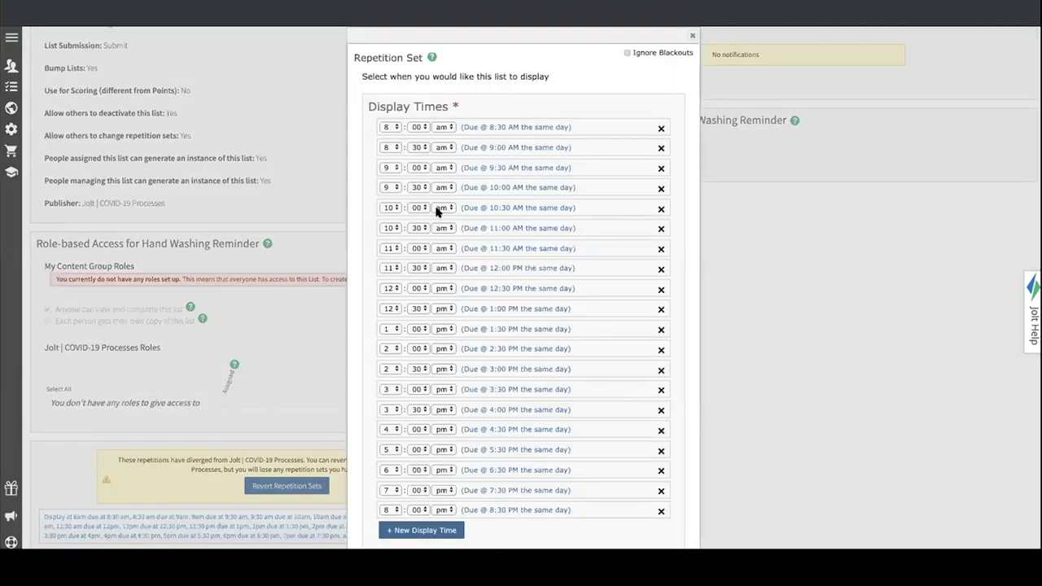
left_click(486, 129)
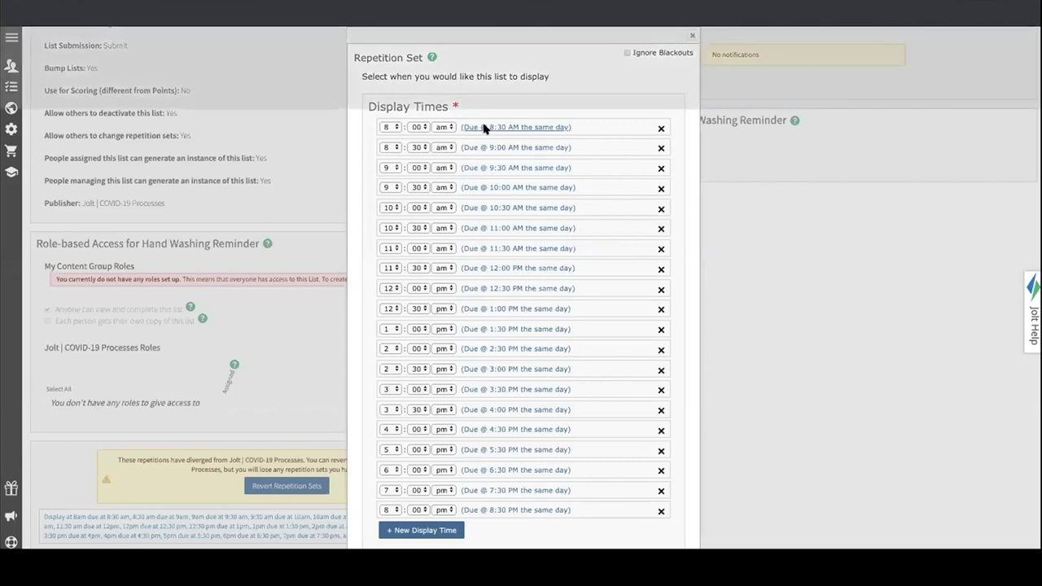